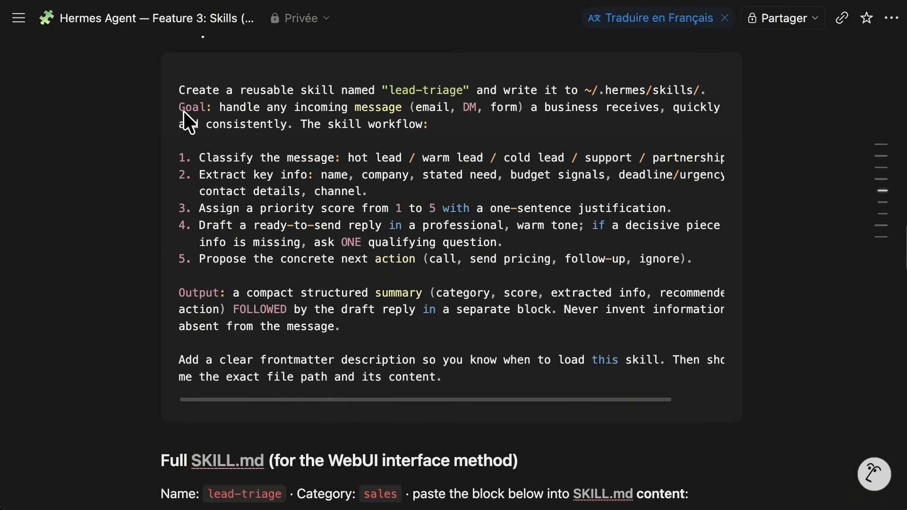
# Step: Read through the prompt that creates the lead-triage skill, including its five workflow steps and output rules
pyautogui.moveTo(125, 138)
pyautogui.mouseDown()
pyautogui.moveTo(532, 302)
pyautogui.moveTo(815, 320)
pyautogui.moveTo(784, 177)
pyautogui.moveTo(795, 165)
pyautogui.mouseUp()
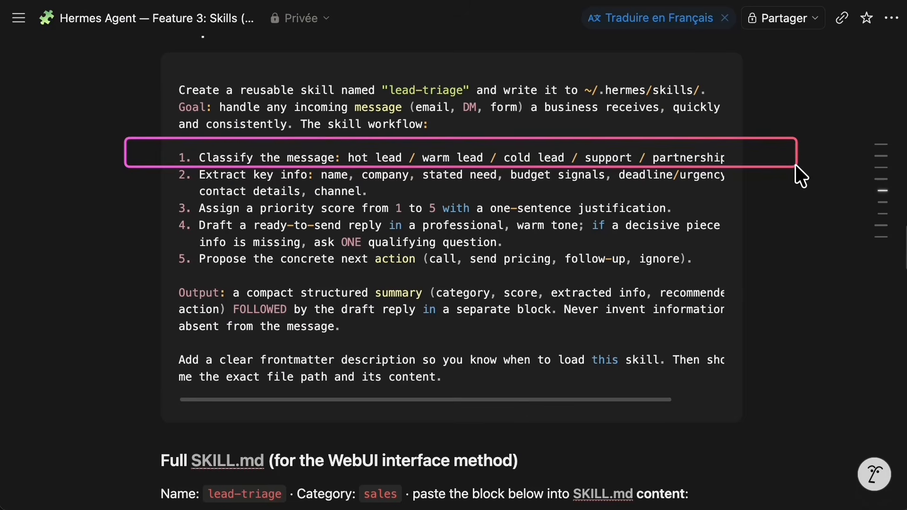
pyautogui.moveTo(795, 164); pyautogui.dragTo(792, 182)
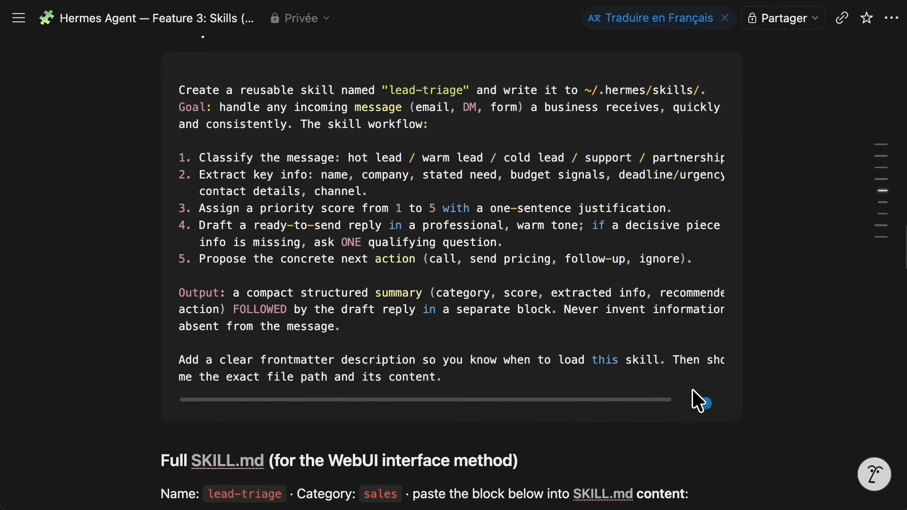
pyautogui.hscroll(5, 636, 383)
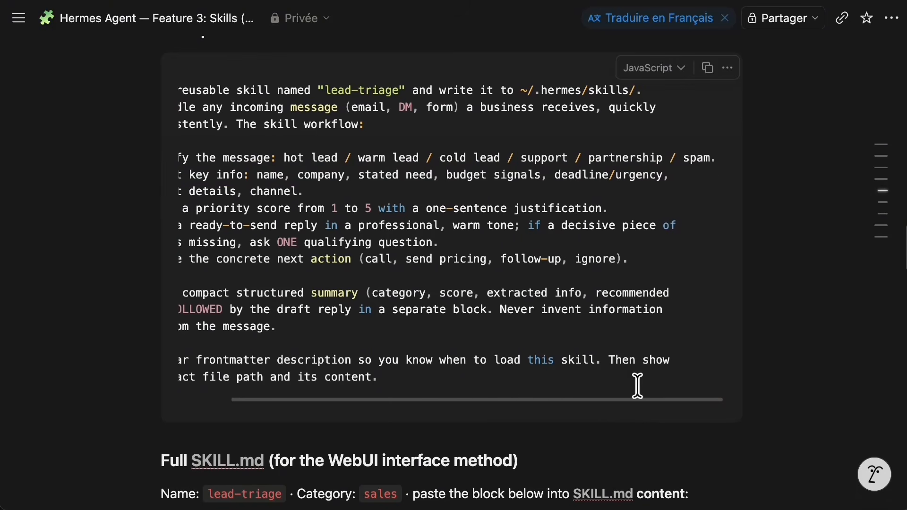
pyautogui.hscroll(-1, 702, 170)
pyautogui.hscroll(-3, 675, 165)
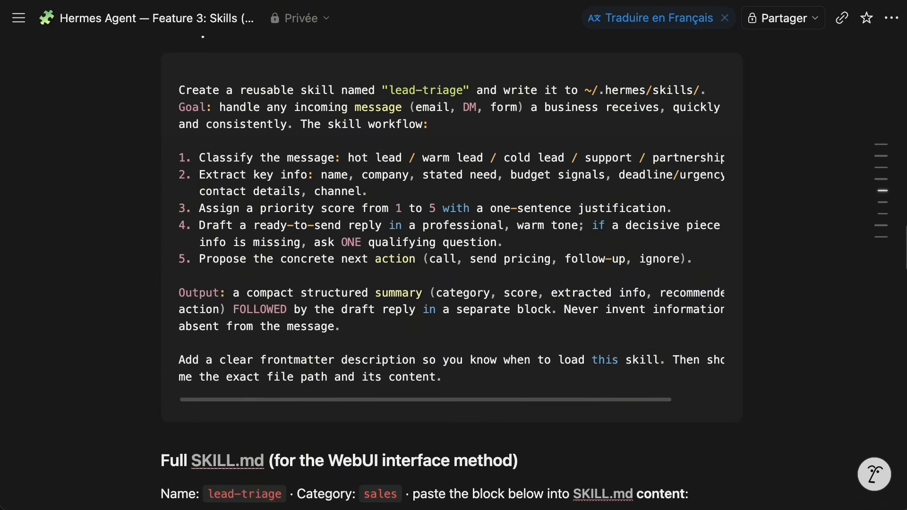
pyautogui.moveTo(893, 193)
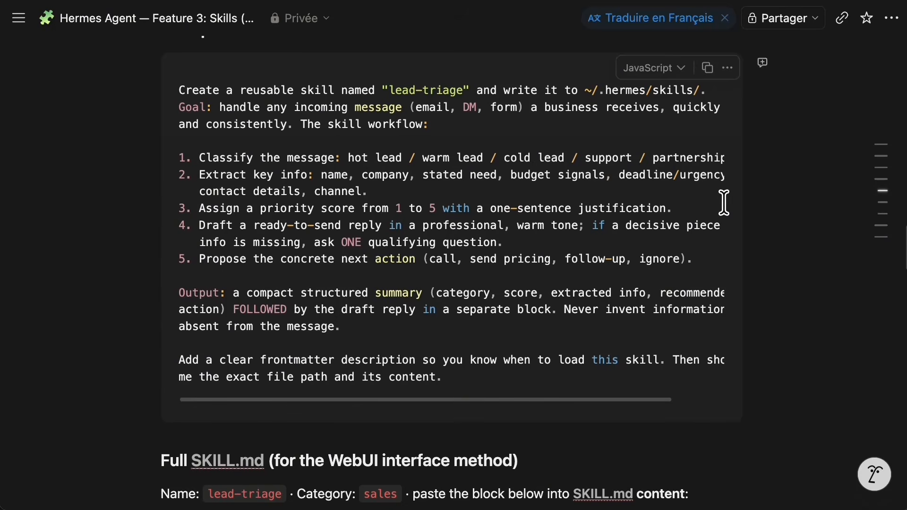
# Step: Copy the lead-triage skill creation prompt, switch to the Hermes WebUI chat and send it as a message
pyautogui.click(707, 67)
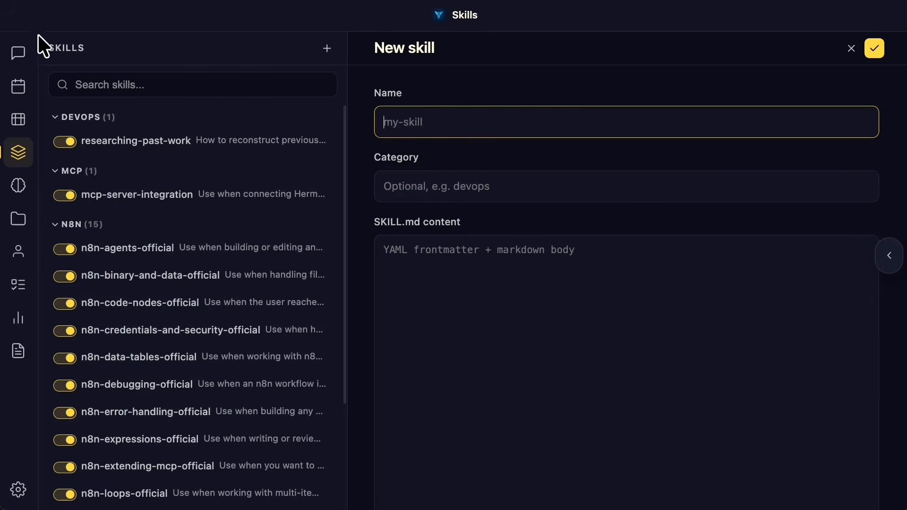
pyautogui.click(17, 53)
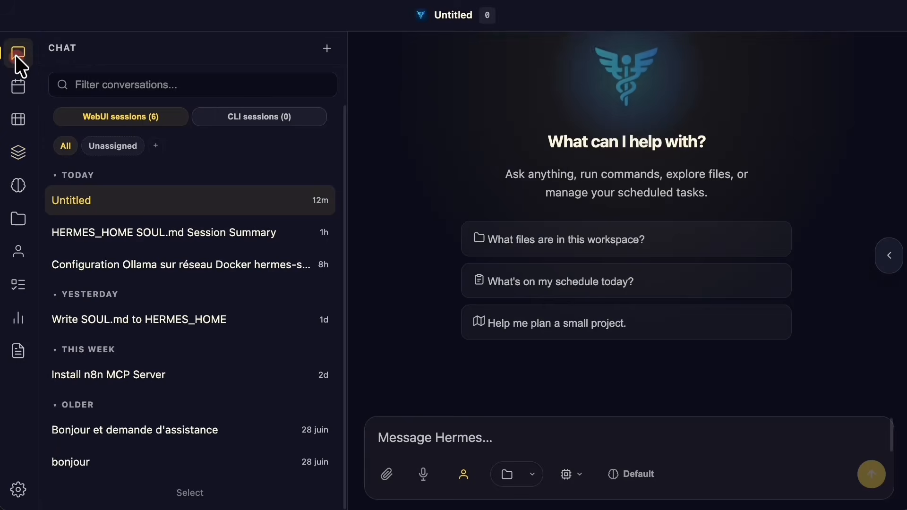
pyautogui.hotkey('ctrl', 'v')
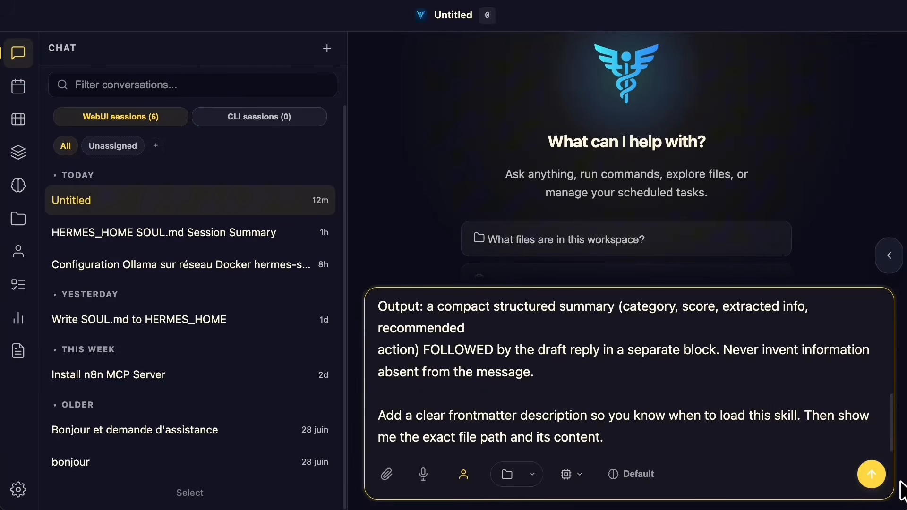
pyautogui.scroll(5, 873, 483)
pyautogui.click(873, 477)
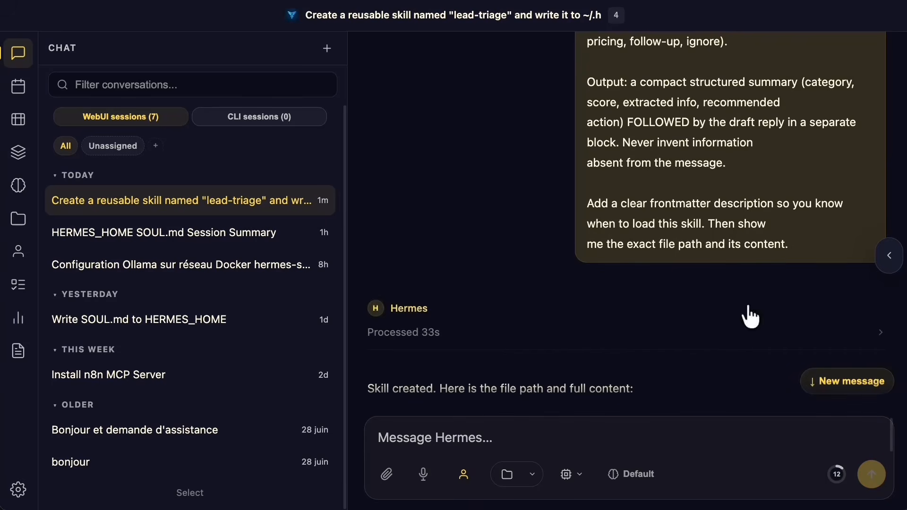
# Step: Review the generated skill content and send "--now" in the lead-triage creation chat
pyautogui.scroll(-15, 641, 312)
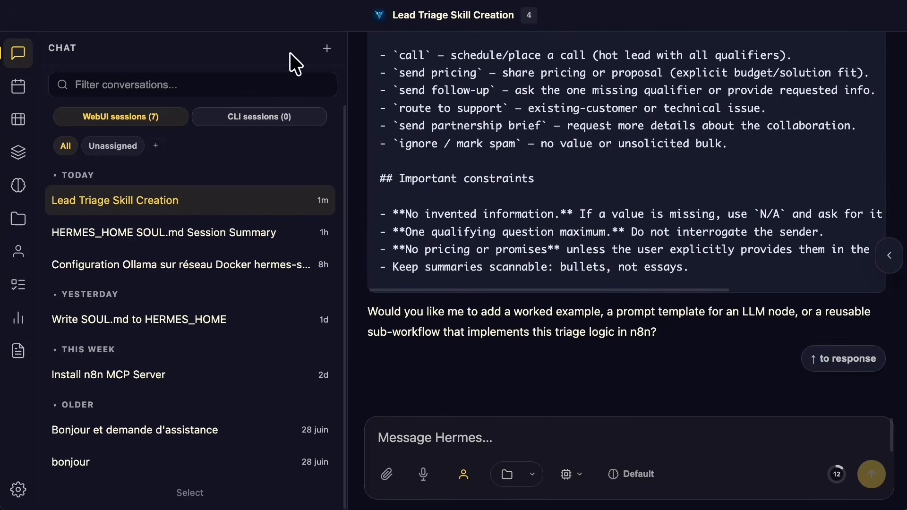
pyautogui.click(323, 47)
pyautogui.click(423, 440)
pyautogui.write('--now')
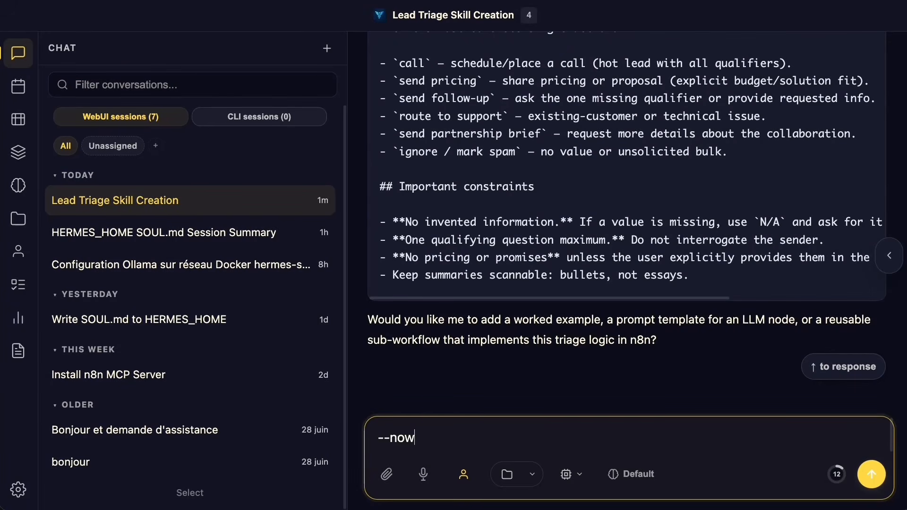
pyautogui.press('Return')
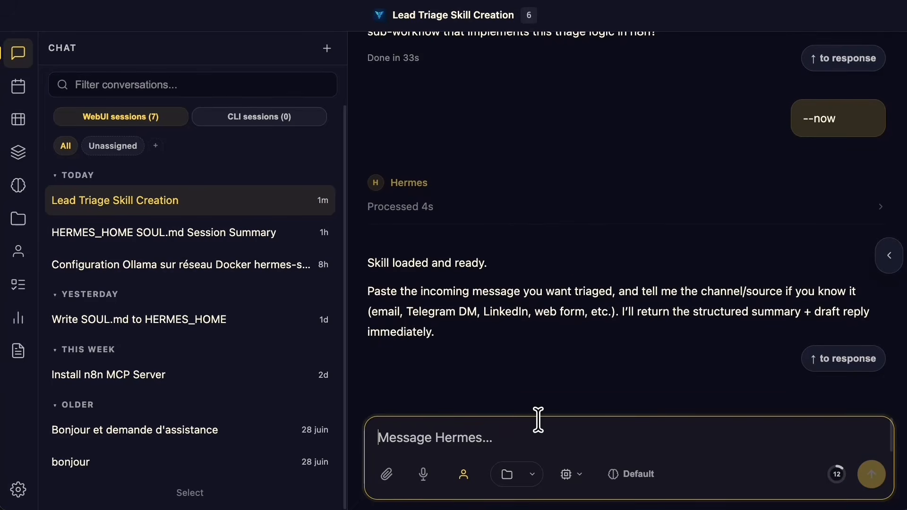
pyautogui.write('/')
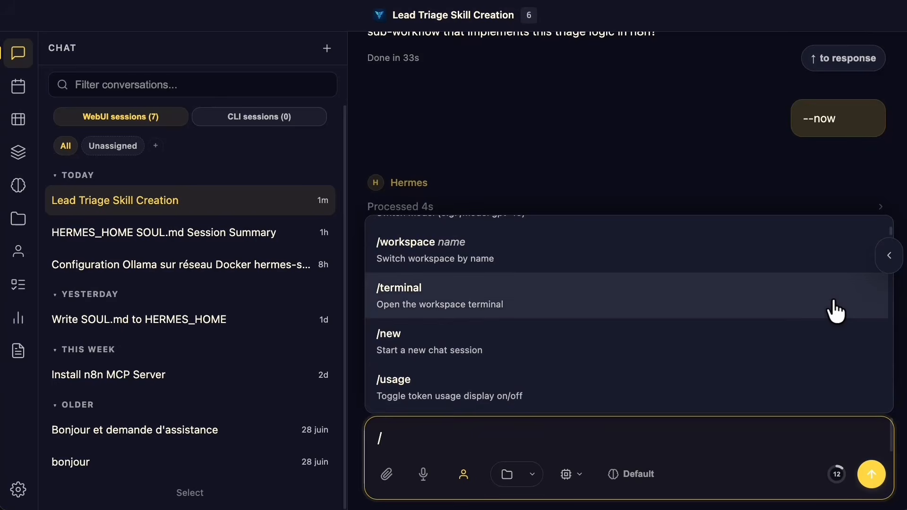
pyautogui.write('lead')
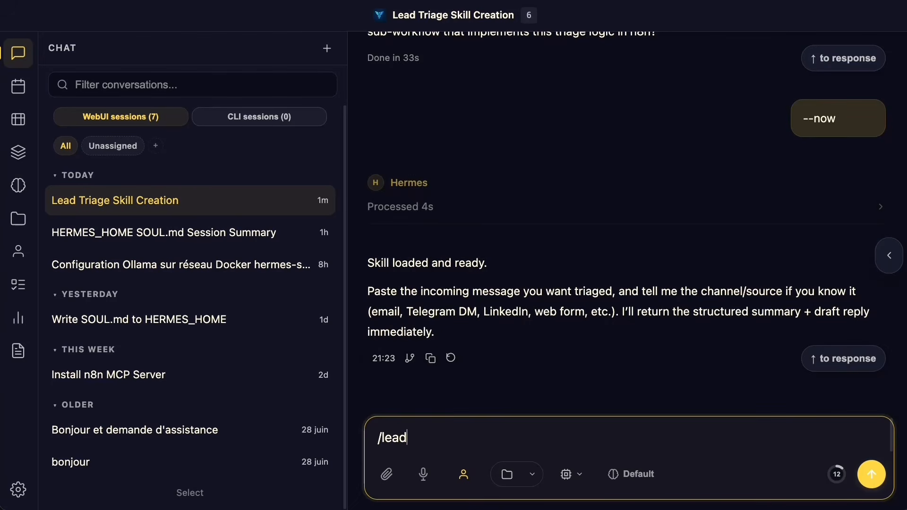
pyautogui.press('BackSpace')
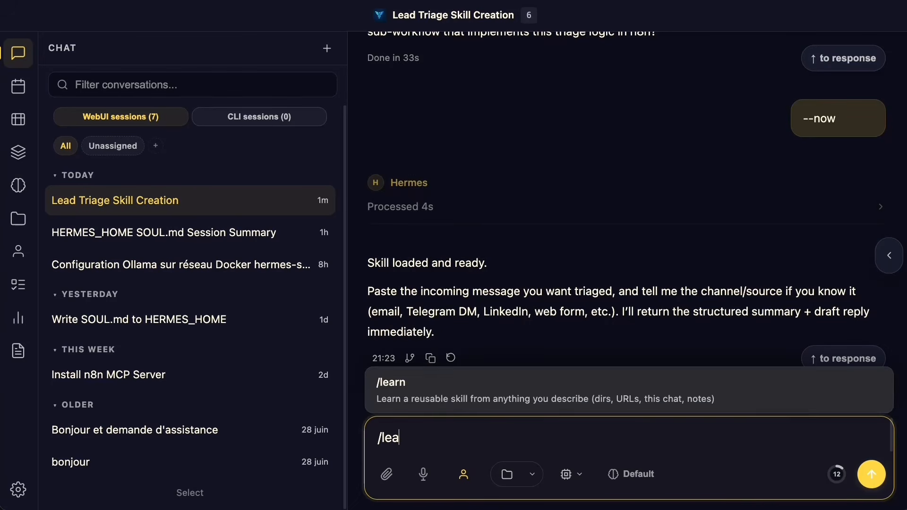
pyautogui.write('d')
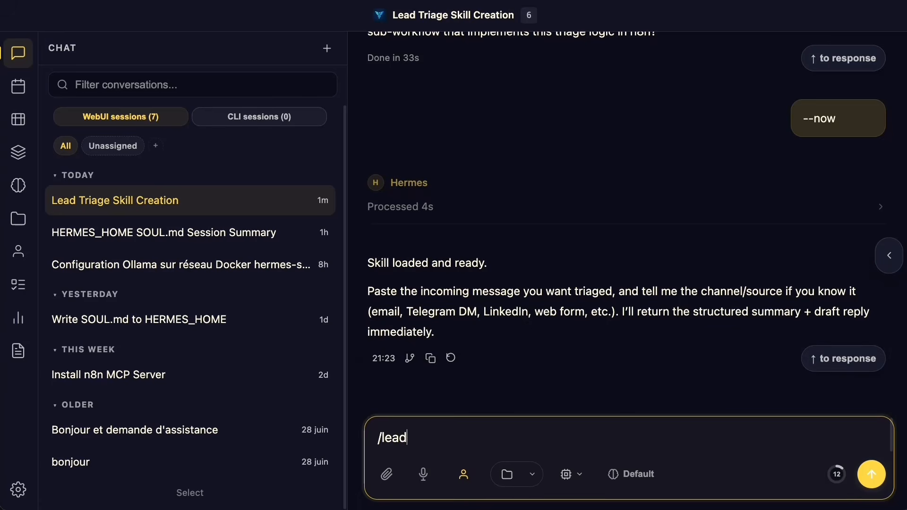
pyautogui.press('BackSpace')
pyautogui.press('BackSpace')
pyautogui.press('BackSpace')
pyautogui.press('BackSpace')
pyautogui.press('BackSpace')
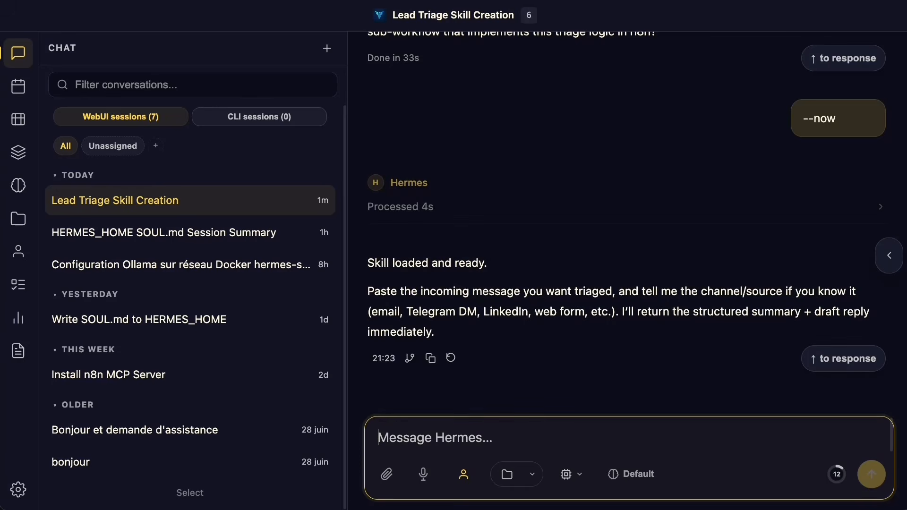
# Step: Start a new chat and enter the /lead-triage command in the message
pyautogui.click(328, 49)
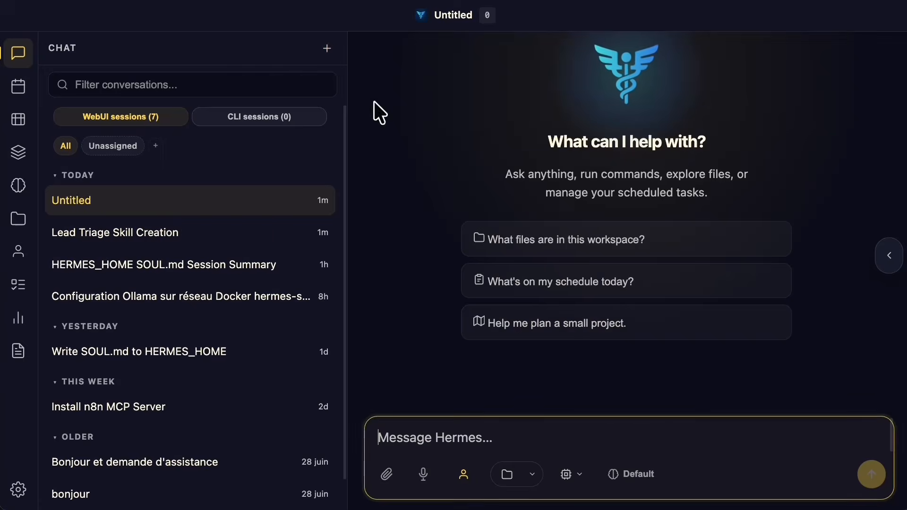
pyautogui.write('/')
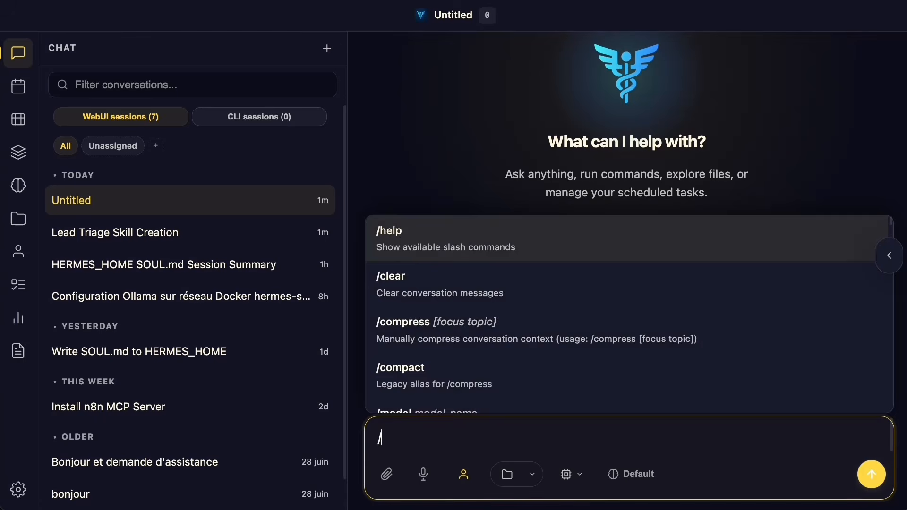
pyautogui.write('lea')
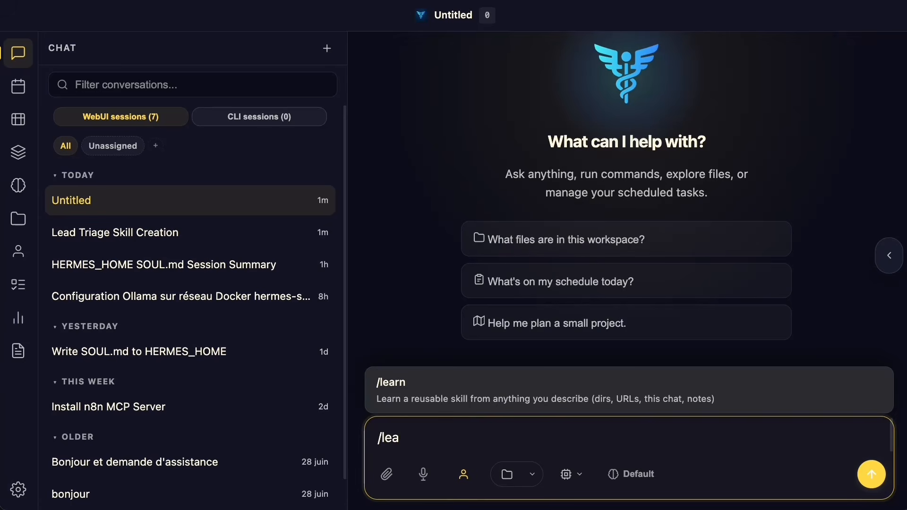
pyautogui.click(445, 448)
pyautogui.write('d-traiage')
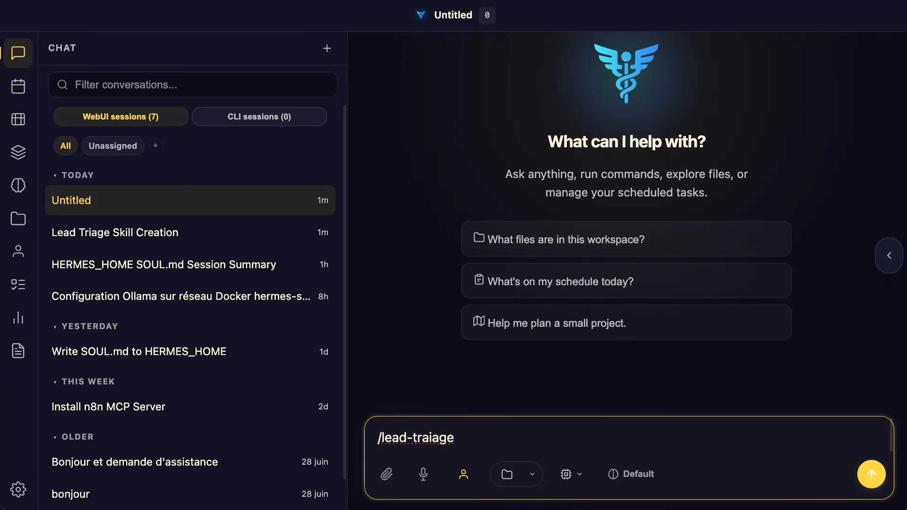
pyautogui.press('BackSpace')
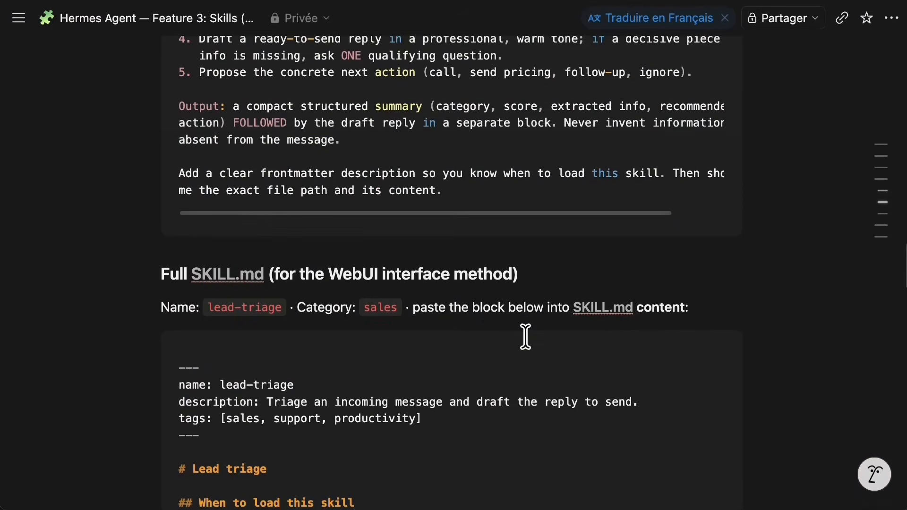
# Step: Add the guide's sample inquiry from a 15-person SMB about automating customer service below /lead-triage, and send the message
pyautogui.scroll(-4, 525, 337)
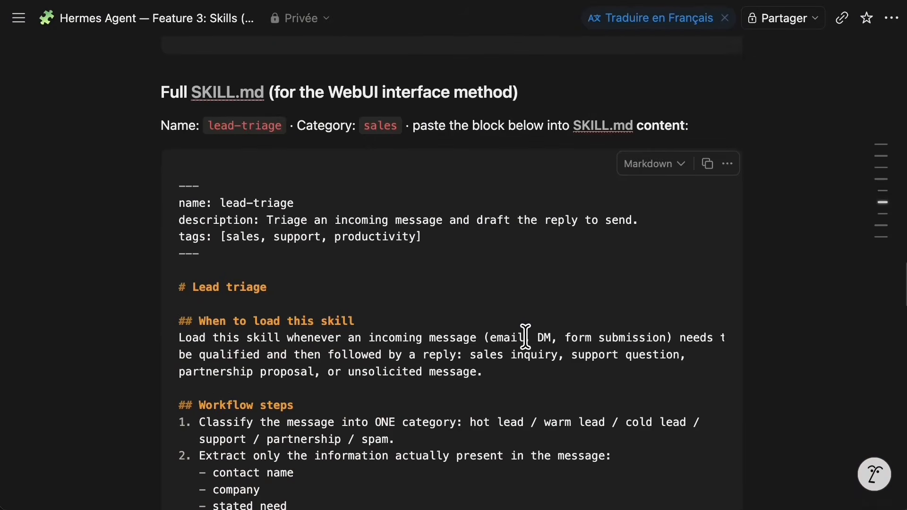
pyautogui.scroll(6, 526, 337)
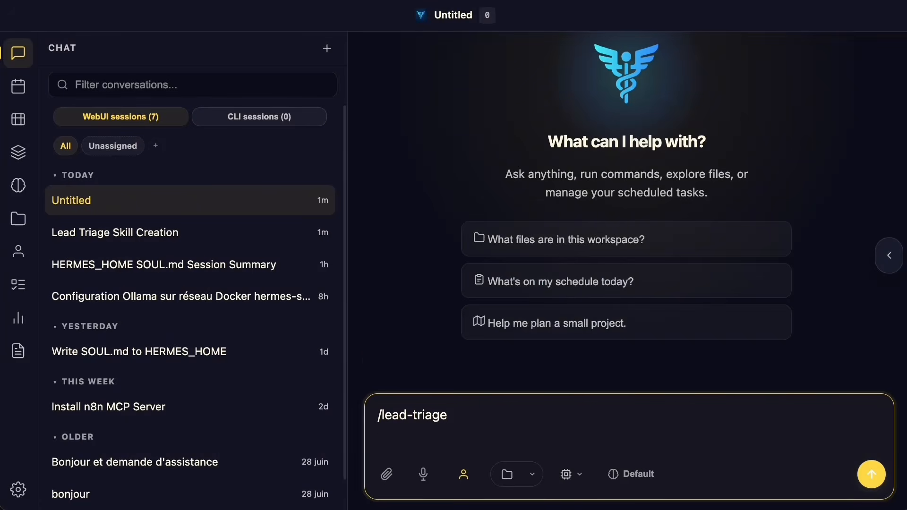
pyautogui.write("Hi, I run a 15-person SMB and we're looking to automate our customer service before the fall. What would the budget be for a hands-on engagement? Thanks — Sarah, DemoCorp")
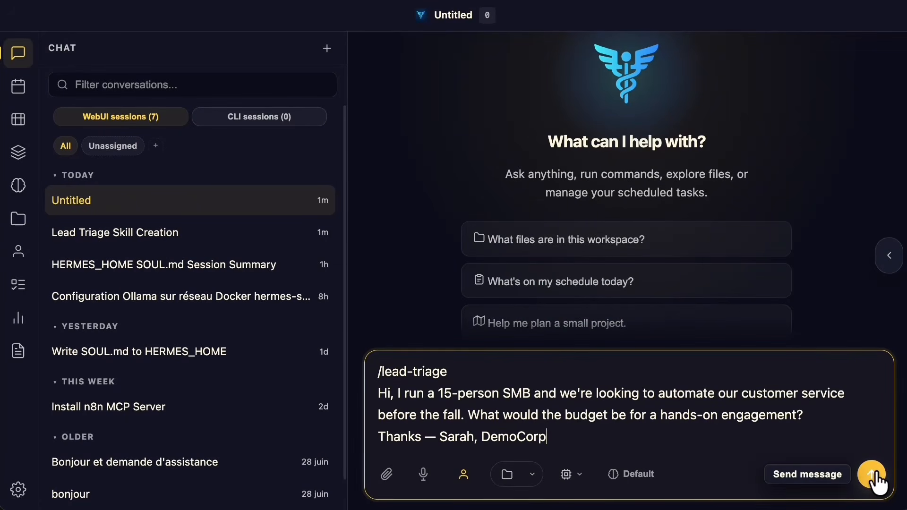
pyautogui.click(873, 474)
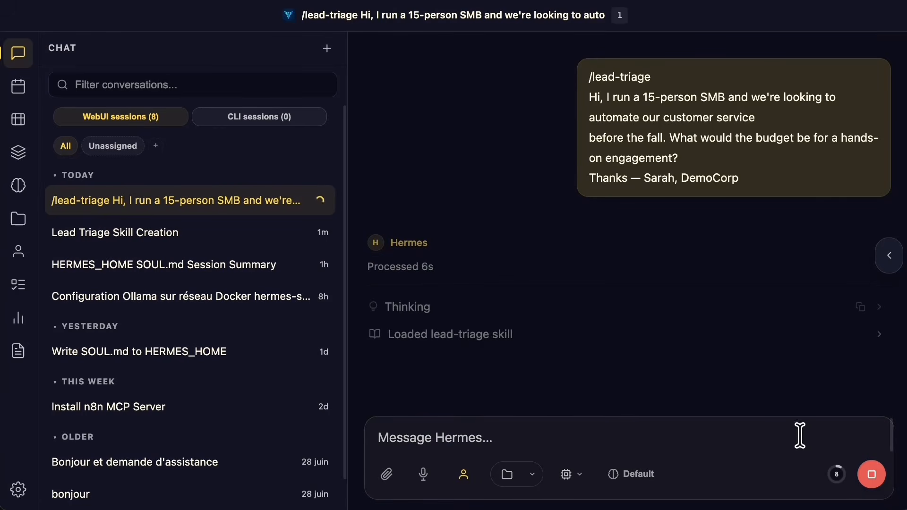
# Step: Expand Hermes's processing details and inspect the entry for the loaded lead-triage skill
pyautogui.scroll(5, 608, 326)
pyautogui.click(479, 166)
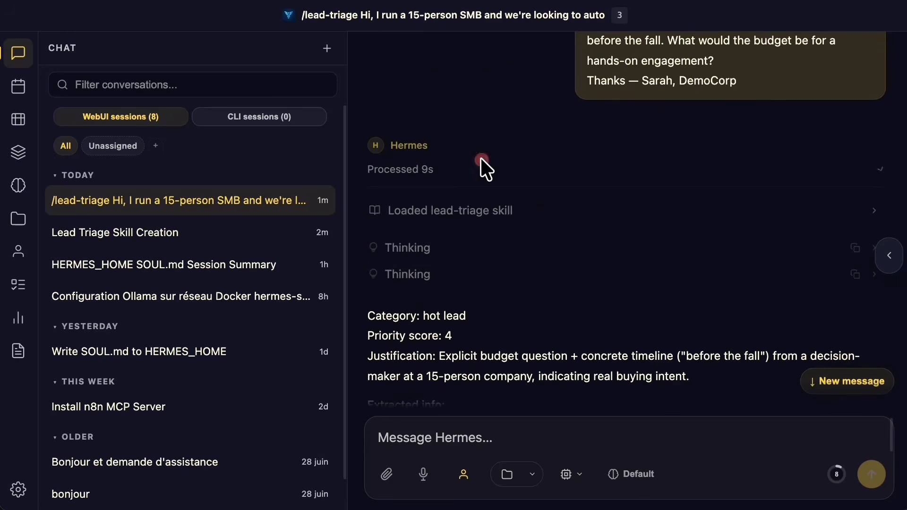
pyautogui.click(525, 212)
pyautogui.click(474, 210)
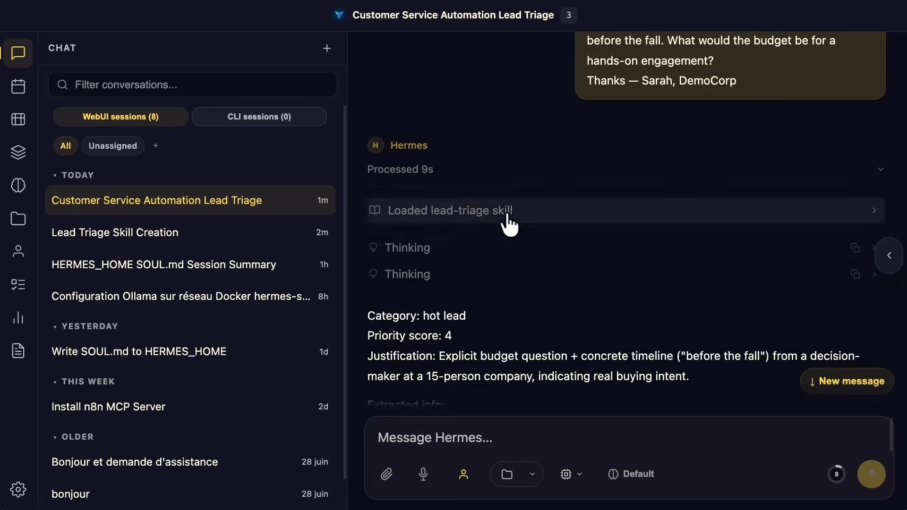
# Step: Examine the triage result's category, priority score, justification, extracted info, recommended next action and draft reply
pyautogui.scroll(-3, 507, 214)
pyautogui.scroll(-1, 517, 220)
pyautogui.moveTo(433, 178); pyautogui.dragTo(497, 181)
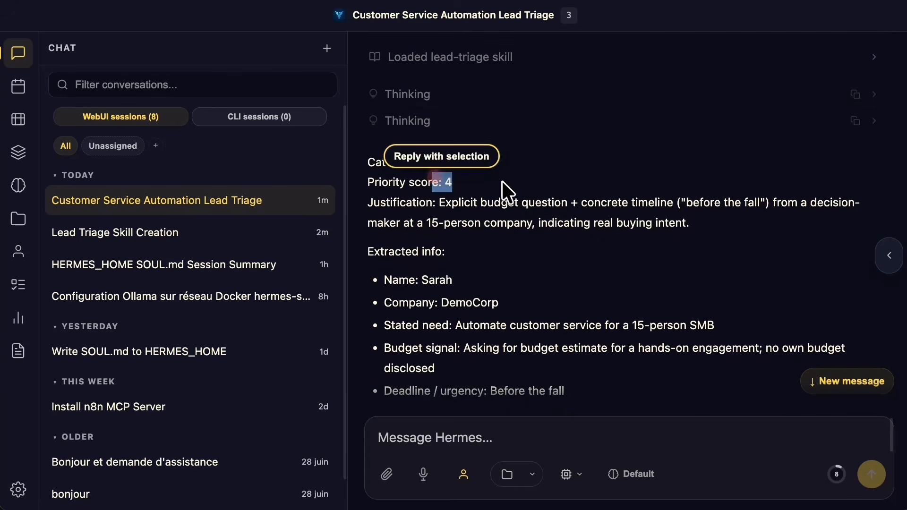
pyautogui.scroll(-1, 515, 288)
pyautogui.moveTo(433, 204); pyautogui.dragTo(503, 369)
pyautogui.click(503, 368)
pyautogui.scroll(-4, 503, 367)
pyautogui.scroll(-2, 595, 286)
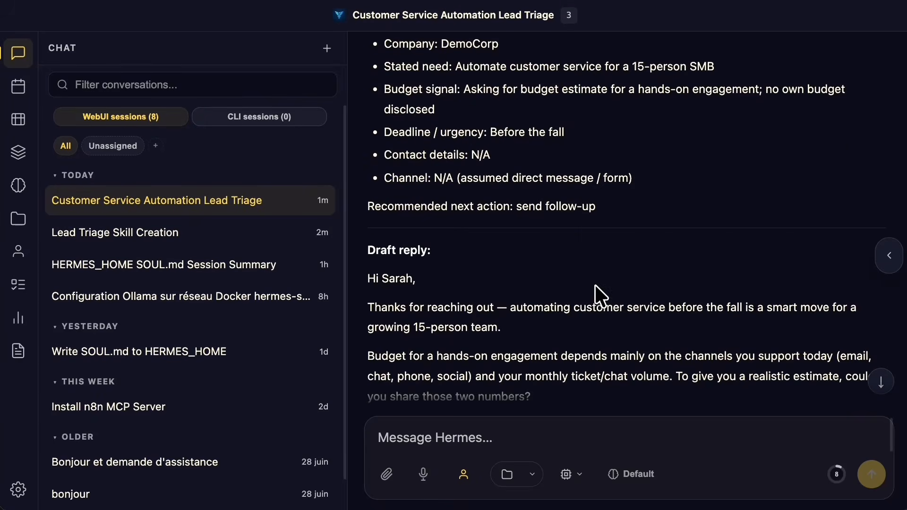
pyautogui.moveTo(389, 272); pyautogui.dragTo(519, 376)
pyautogui.scroll(-3, 520, 376)
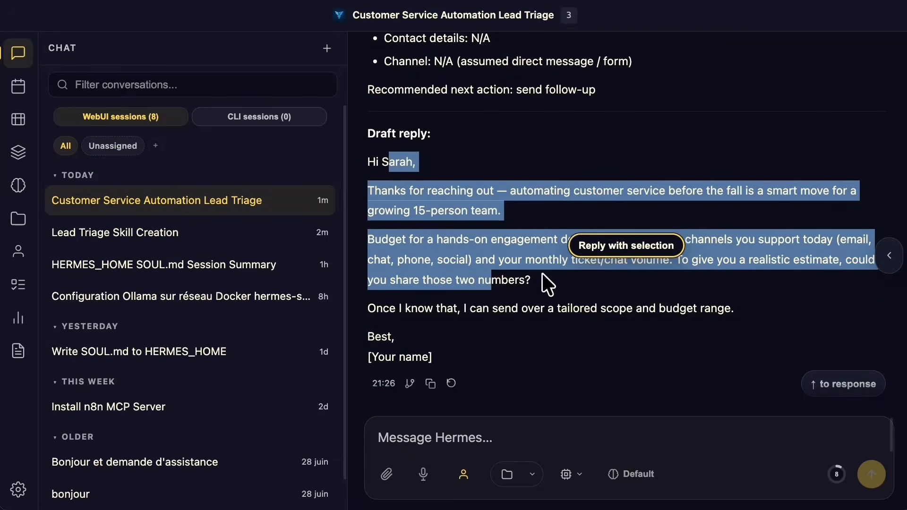
pyautogui.click(526, 215)
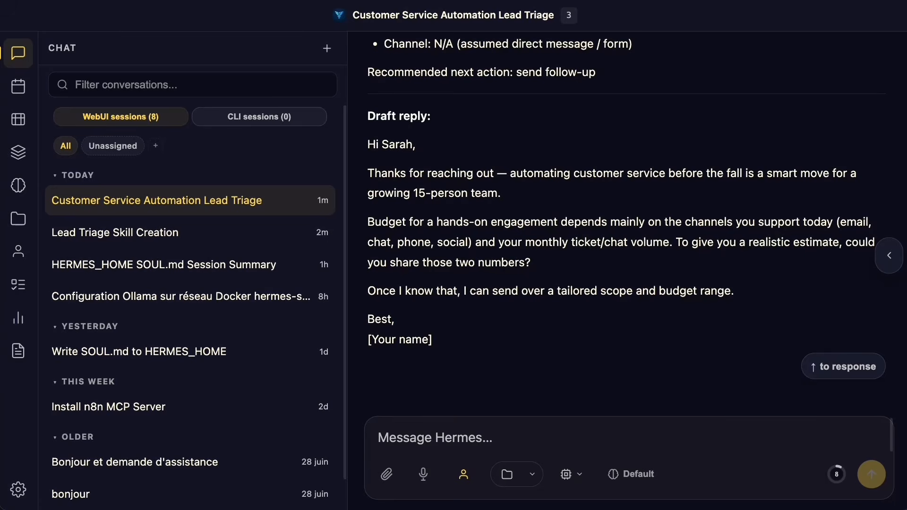
# Step: Start a new skill in Hermes's Skills section, named lead-triageII, in the sales category
pyautogui.click(14, 157)
pyautogui.click(327, 48)
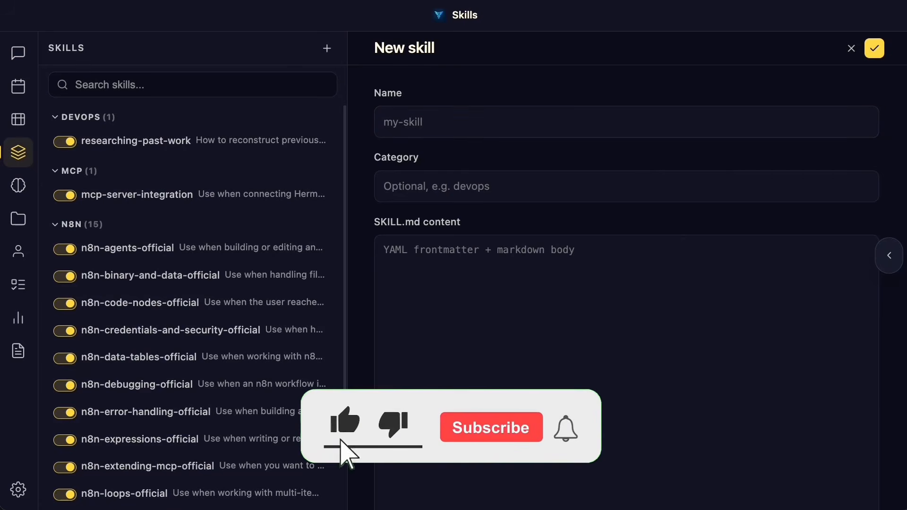
pyautogui.click(463, 134)
pyautogui.write('lead-triagell')
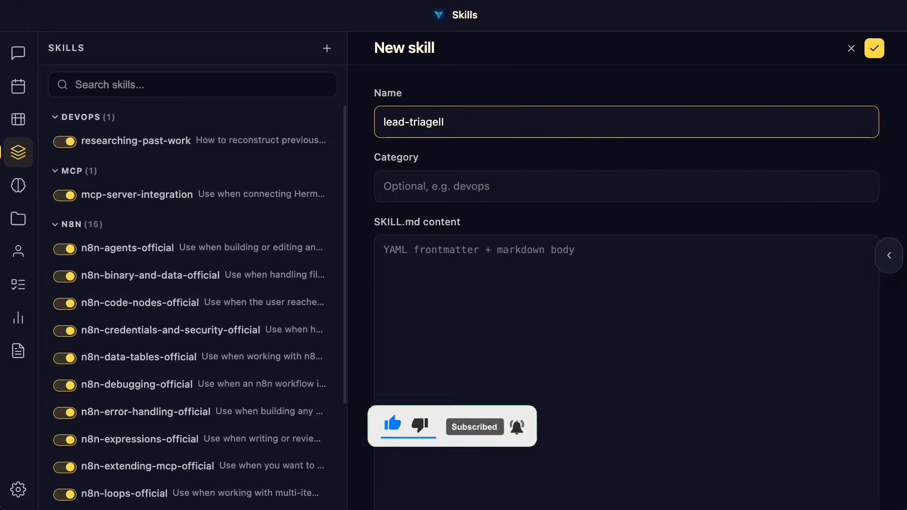
pyautogui.click(537, 193)
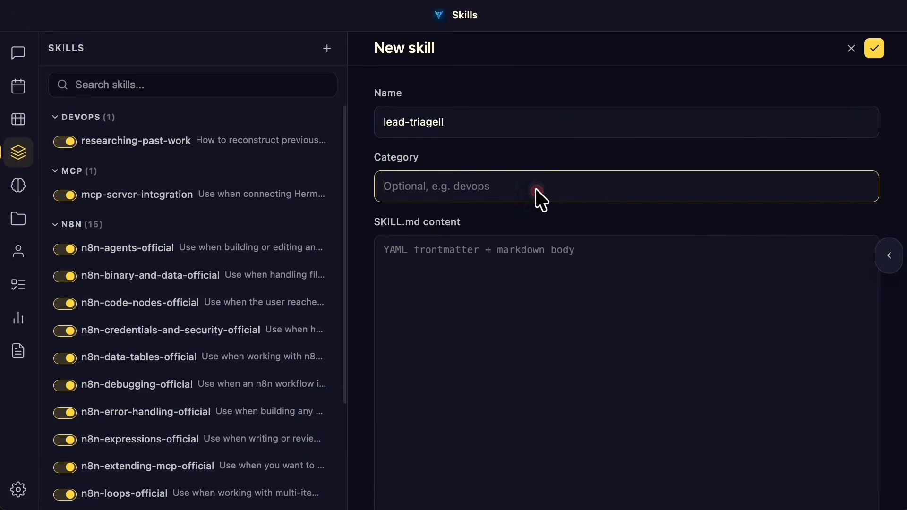
pyautogui.write('sales')
# Step: Paste the prepared French lead-triage instructions as the new skill's SKILL.md content, check them, and save the skill
pyautogui.click(776, 258)
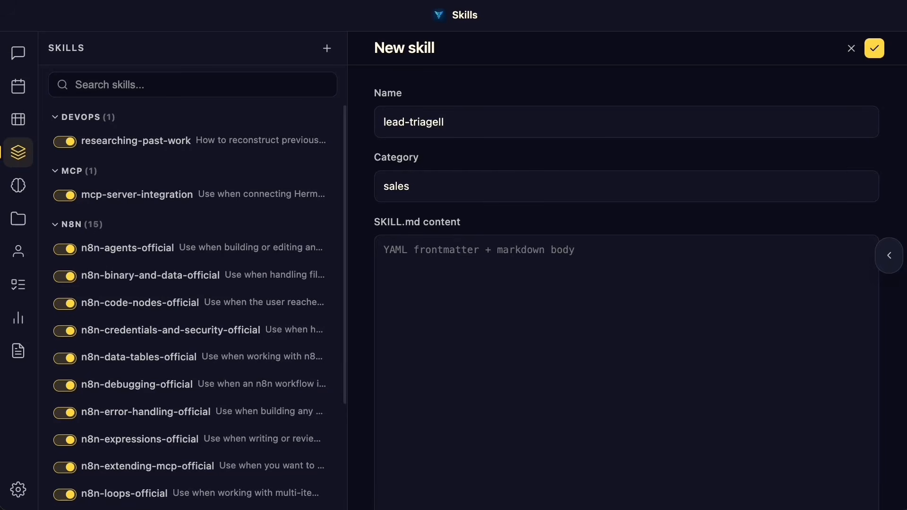
pyautogui.click(530, 279)
pyautogui.hotkey('ctrl', 'v')
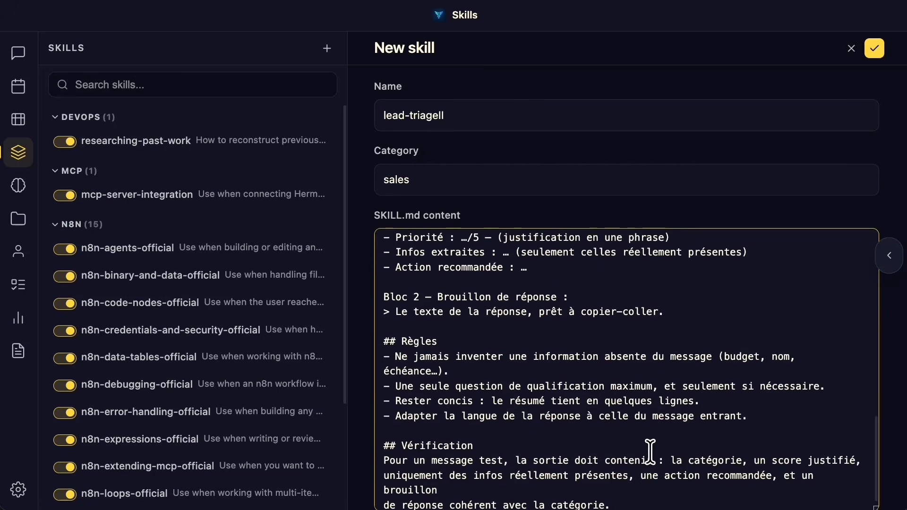
pyautogui.scroll(-1, 650, 451)
pyautogui.scroll(-2, 775, 302)
pyautogui.scroll(10, 466, 350)
pyautogui.scroll(5, 467, 368)
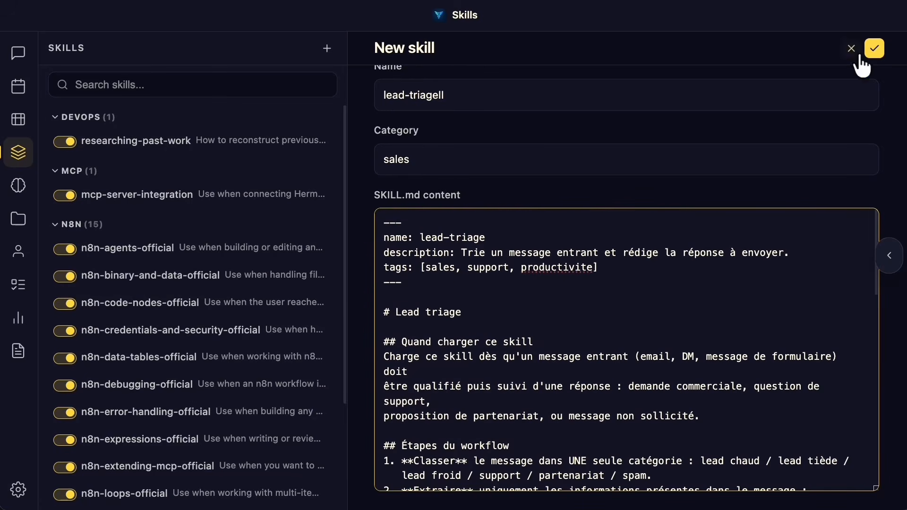
pyautogui.click(875, 48)
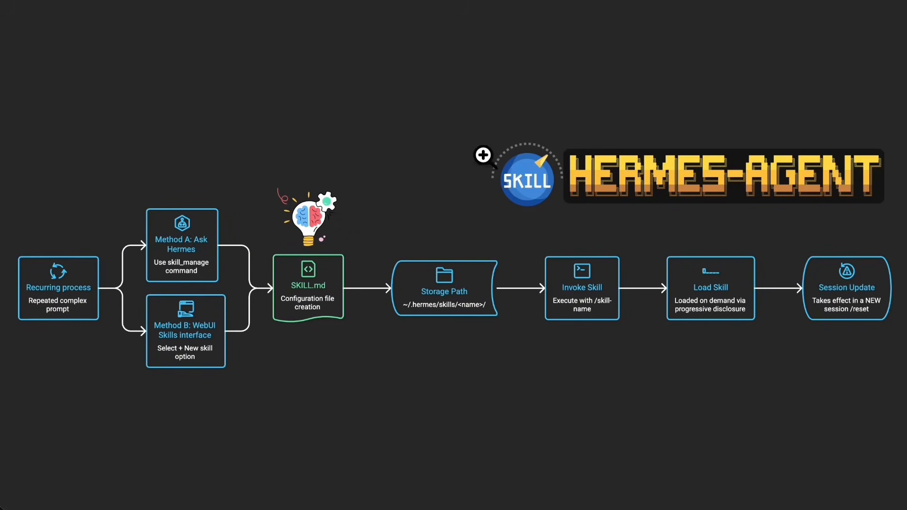
pyautogui.moveTo(244, 88)
pyautogui.mouseDown()
pyautogui.moveTo(211, 219)
pyautogui.moveTo(135, 302)
pyautogui.moveTo(125, 280)
pyautogui.moveTo(116, 286)
pyautogui.moveTo(127, 287)
pyautogui.moveTo(129, 304)
pyautogui.moveTo(204, 433)
pyautogui.moveTo(240, 425)
pyautogui.mouseUp()
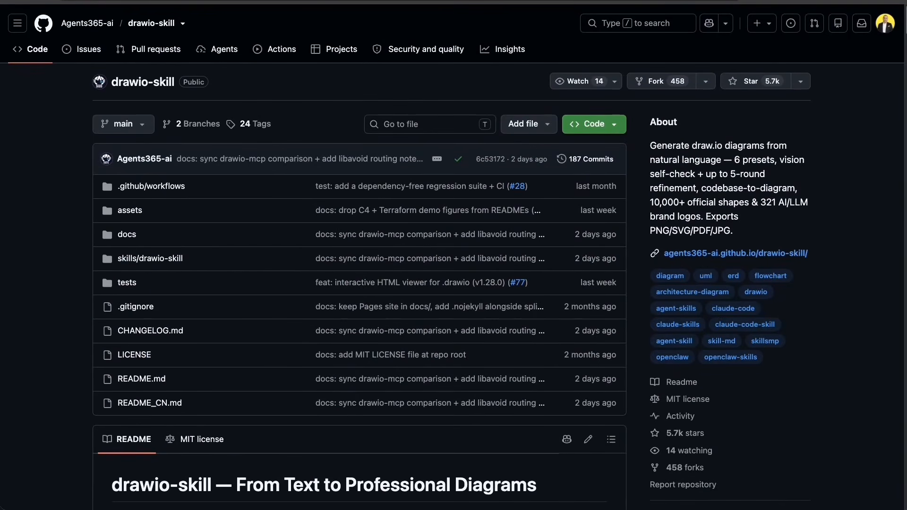
pyautogui.moveTo(272, 183)
pyautogui.mouseDown()
pyautogui.moveTo(183, 264)
pyautogui.moveTo(93, 273)
pyautogui.mouseUp()
pyautogui.hotkey('ctrl', 'z')
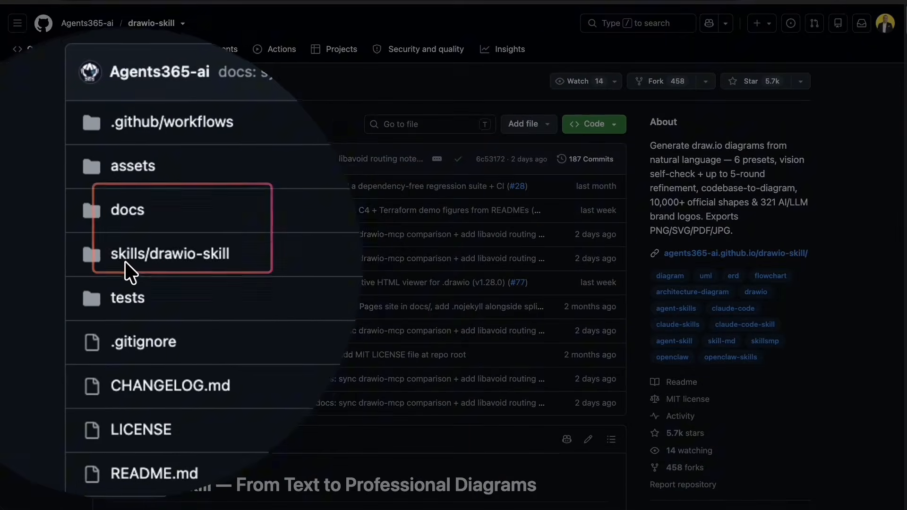
# Step: Examine the drawio-skill GitHub README's description, highlights, examples and installation instructions
pyautogui.scroll(-6, 143, 259)
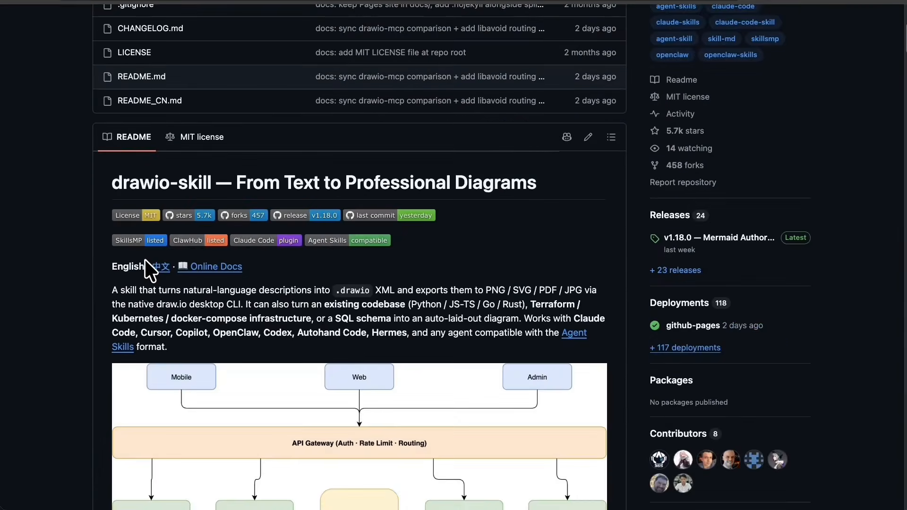
pyautogui.scroll(-11, 364, 350)
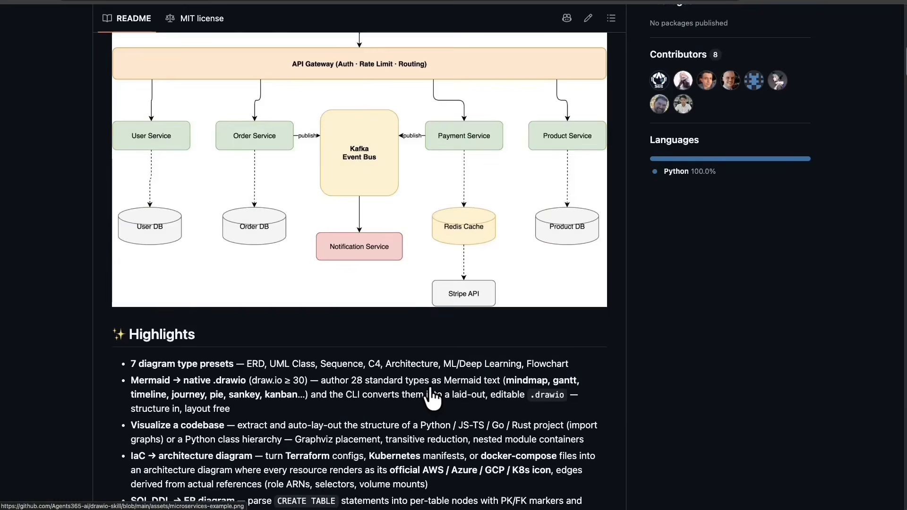
pyautogui.scroll(-15, 436, 306)
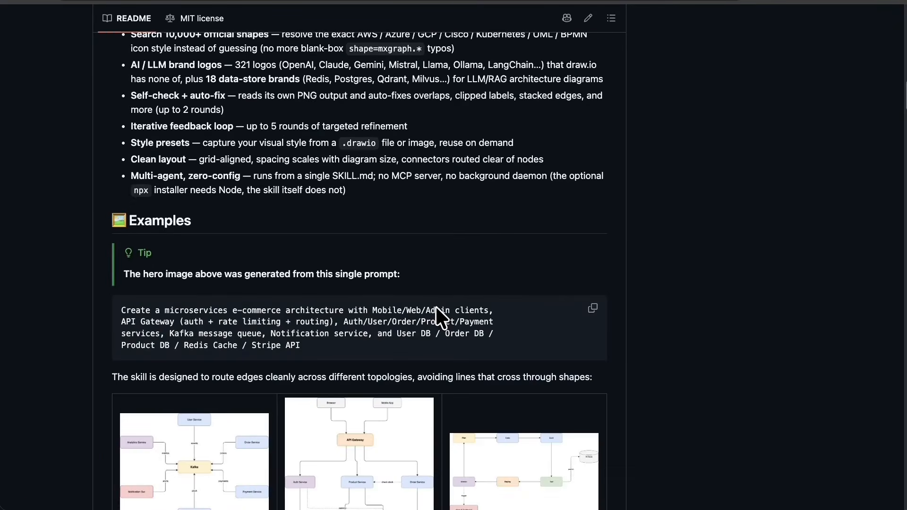
pyautogui.scroll(-5, 436, 306)
pyautogui.scroll(-12, 435, 306)
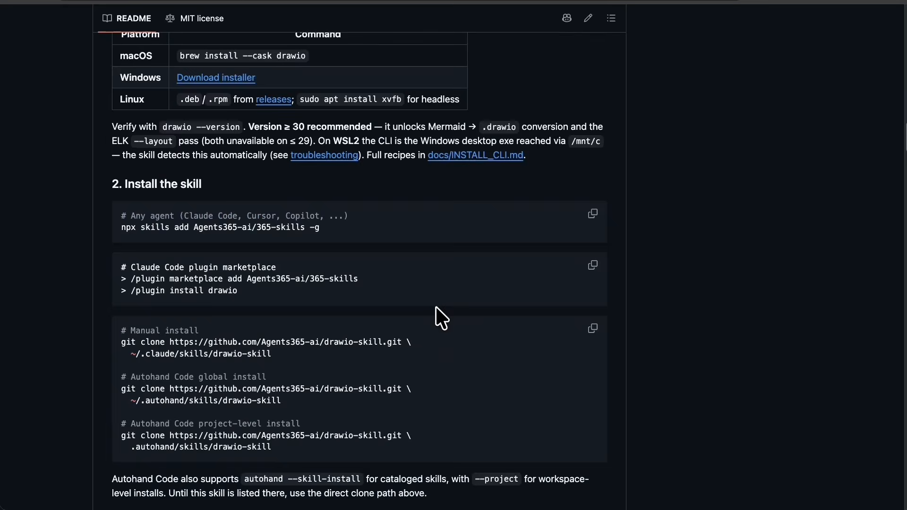
pyautogui.scroll(8, 436, 306)
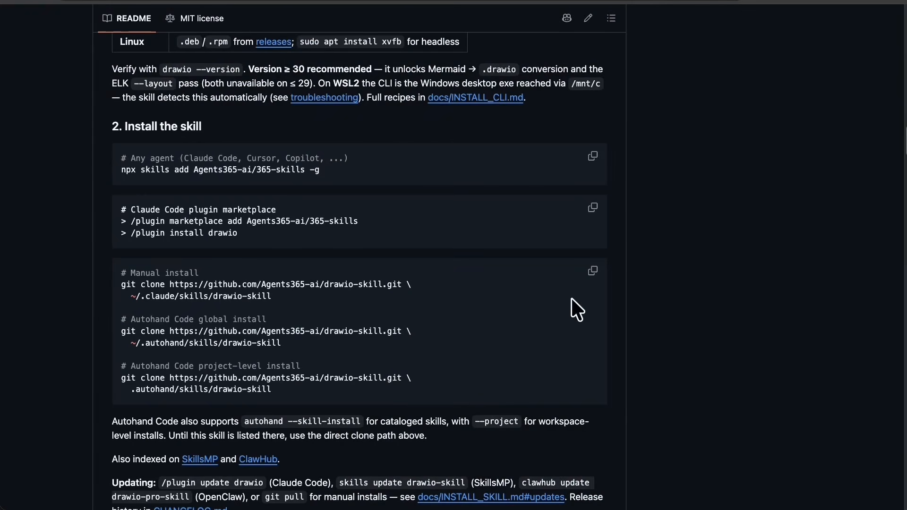
pyautogui.scroll(20, 551, 191)
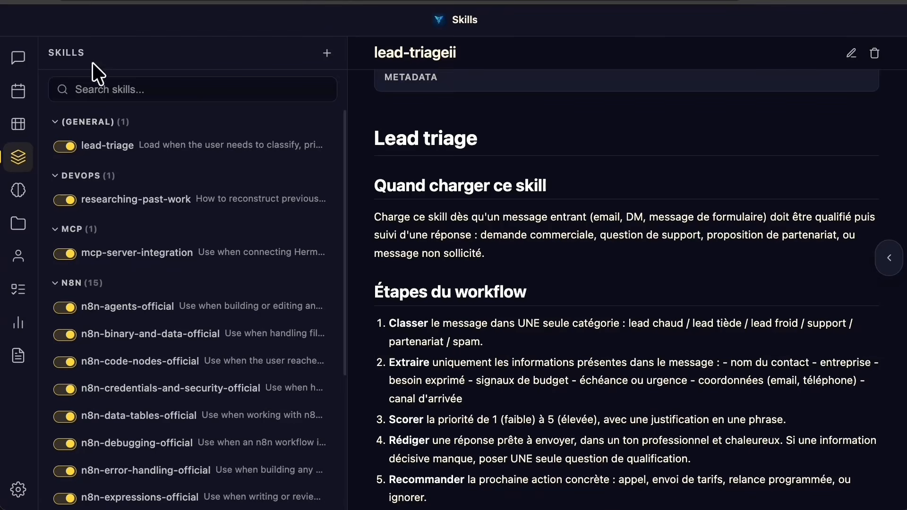
pyautogui.click(26, 60)
pyautogui.click(327, 53)
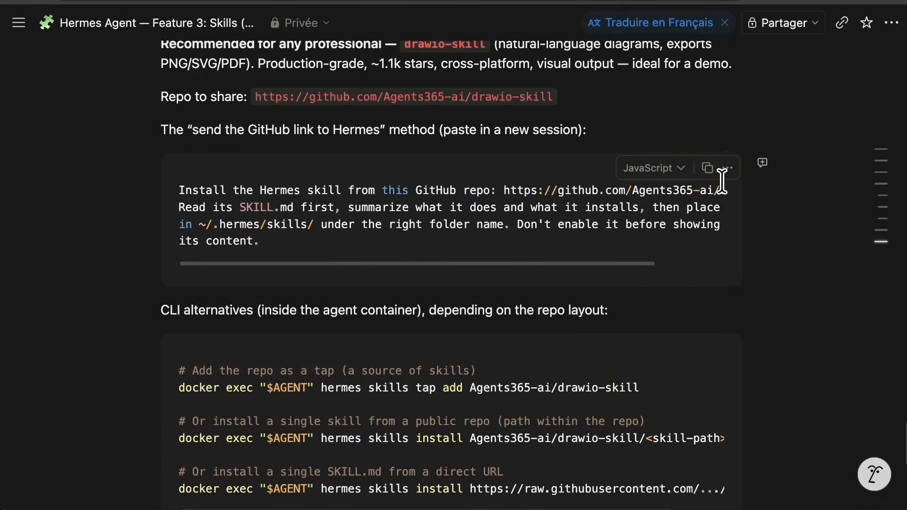
pyautogui.click(708, 169)
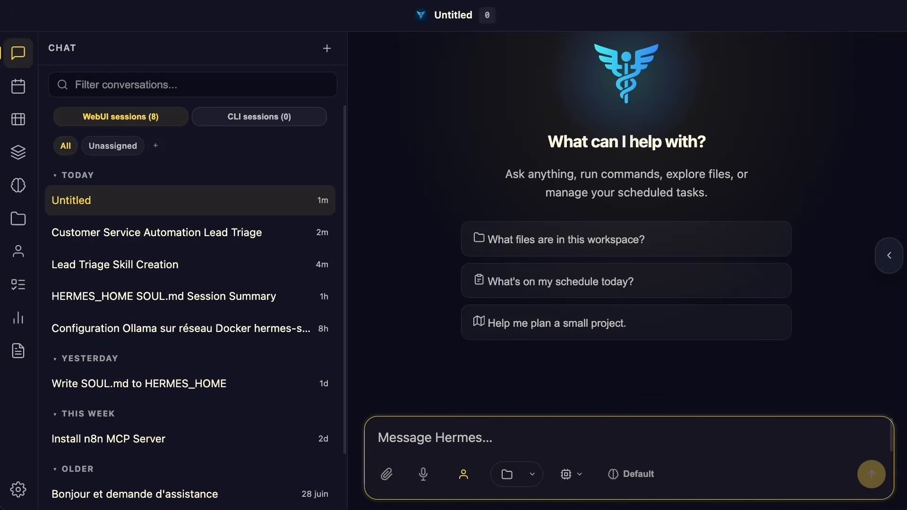
pyautogui.hotkey('ctrl', 'v')
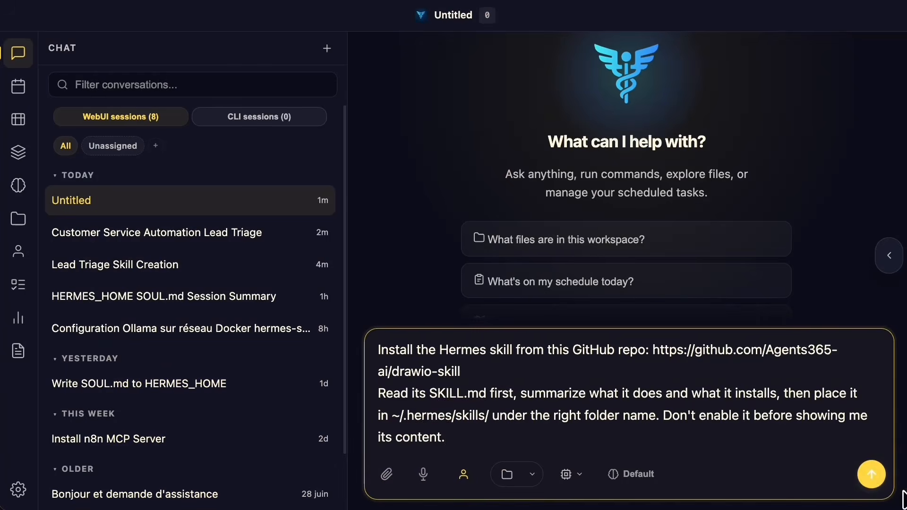
pyautogui.click(871, 474)
# Step: Always allow the flagged curl command that reads the drawio-skill repository contents
pyautogui.moveTo(372, 74)
pyautogui.mouseDown()
pyautogui.moveTo(487, 237)
pyautogui.moveTo(486, 378)
pyautogui.mouseUp()
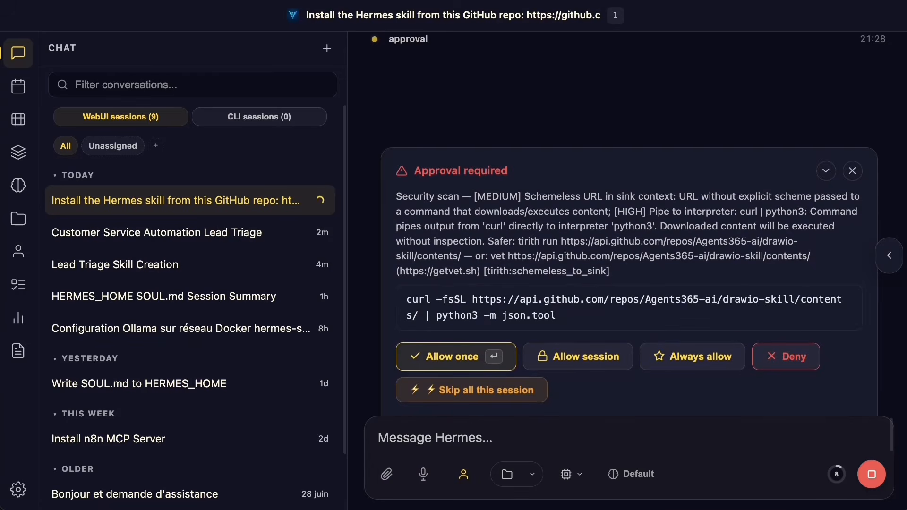
pyautogui.moveTo(855, 98)
pyautogui.mouseDown()
pyautogui.moveTo(784, 147)
pyautogui.moveTo(704, 356)
pyautogui.mouseUp()
pyautogui.click(691, 358)
pyautogui.click(702, 366)
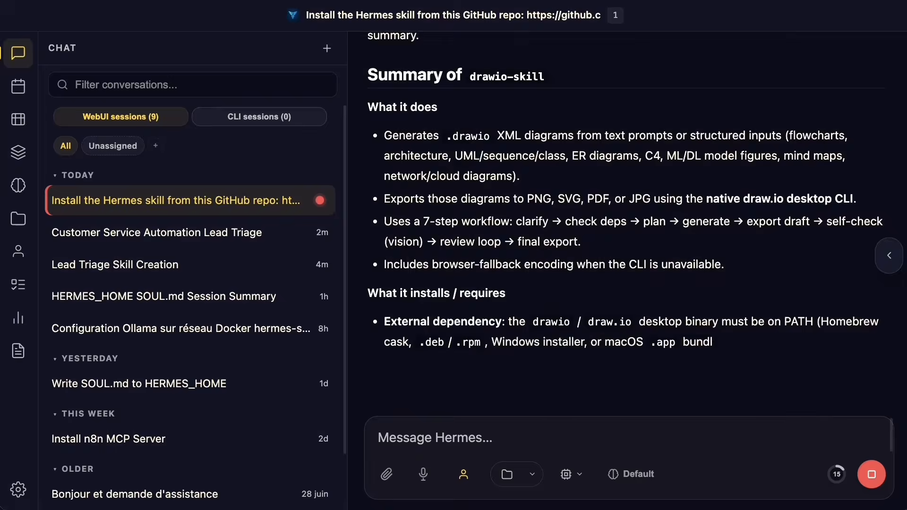
# Step: Review Hermes's drawio-skill summary, covering its functions, requirements and target location, and the guide's CLI install alternatives
pyautogui.rightClick(677, 107)
pyautogui.click(617, 136)
pyautogui.hotkey('ctrl', '-')
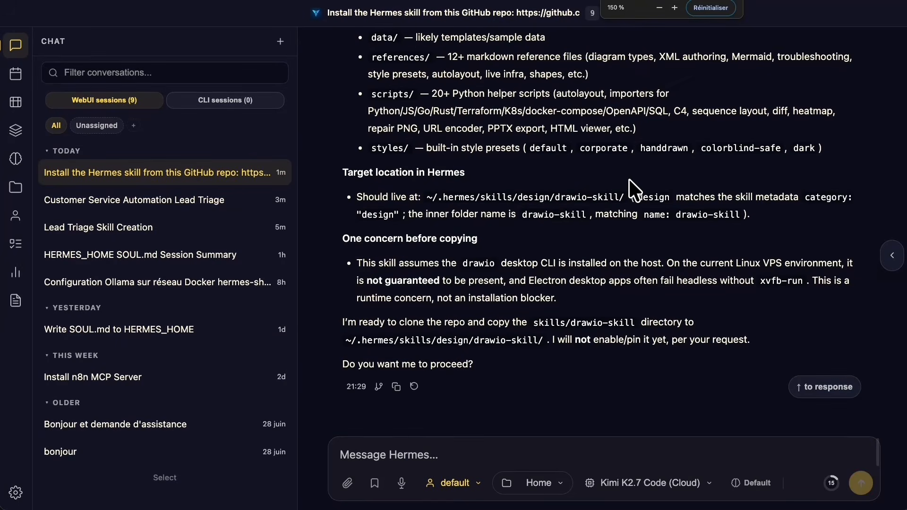
pyautogui.scroll(4, 589, 253)
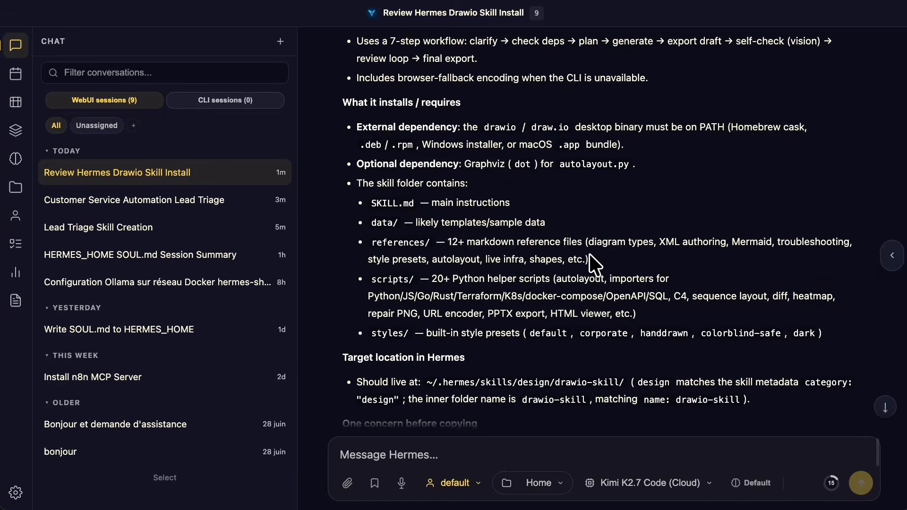
pyautogui.scroll(4, 589, 254)
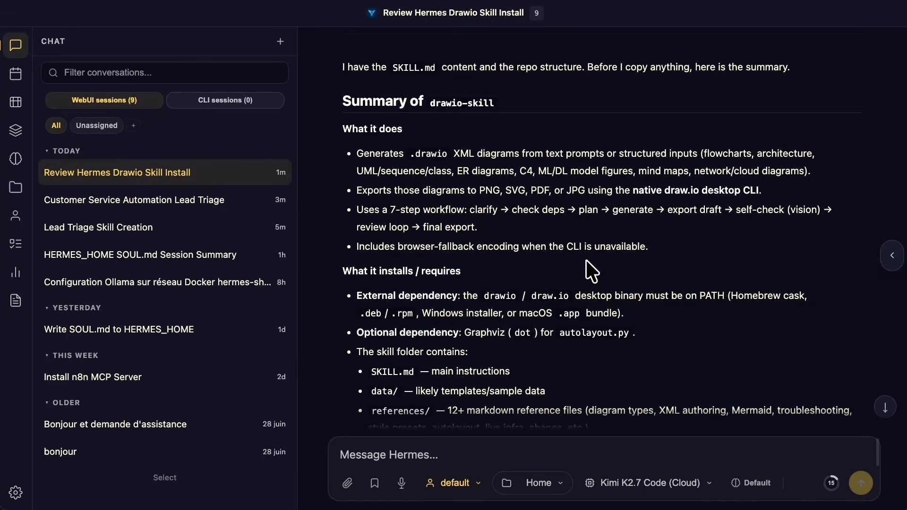
pyautogui.scroll(-7, 586, 259)
pyautogui.scroll(11, 586, 259)
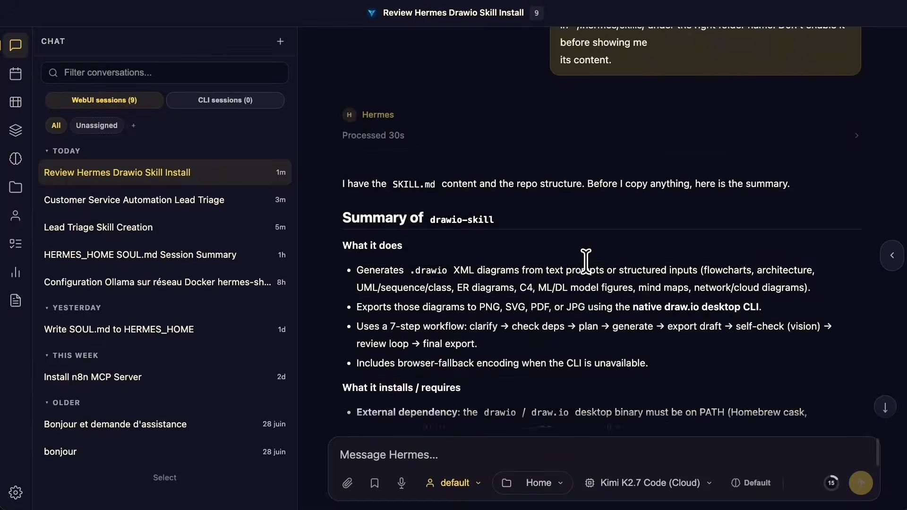
pyautogui.scroll(-1, 586, 261)
pyautogui.scroll(-3, 586, 259)
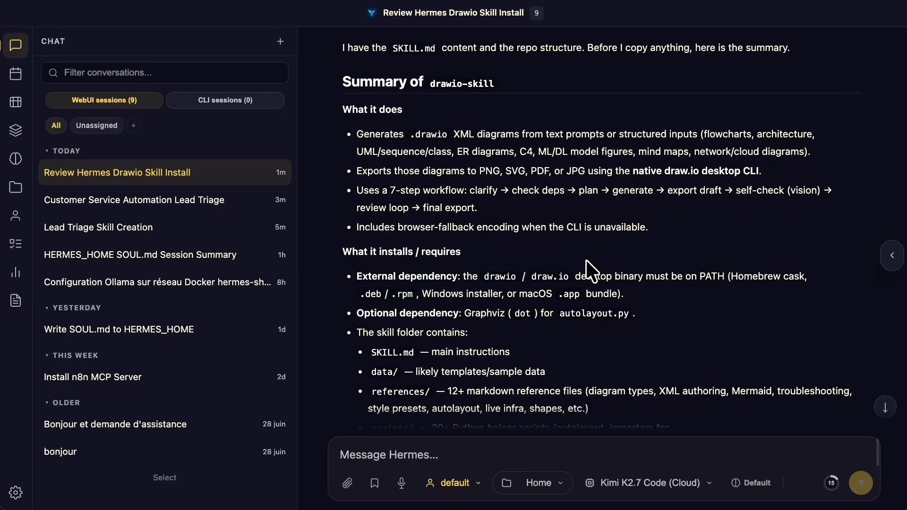
pyautogui.scroll(3, 586, 259)
pyautogui.scroll(-3, 586, 259)
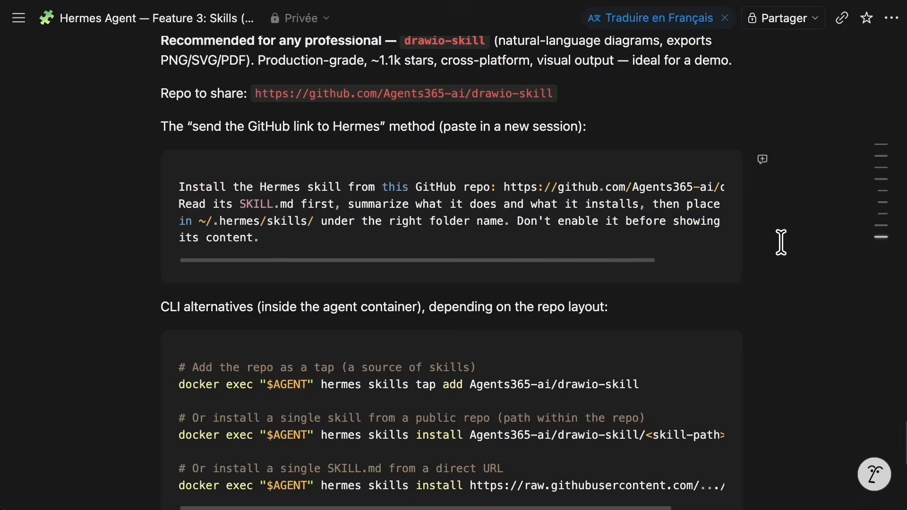
pyautogui.scroll(-2, 782, 242)
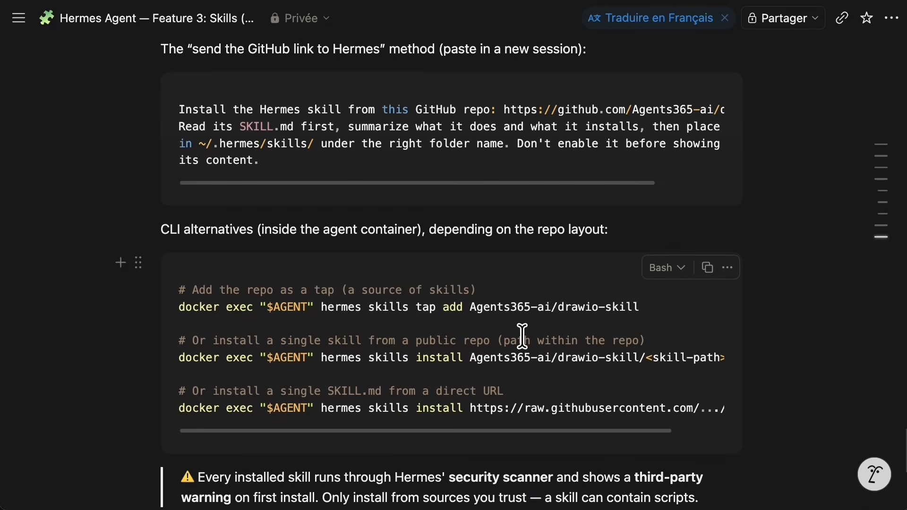
pyautogui.scroll(-3, 533, 340)
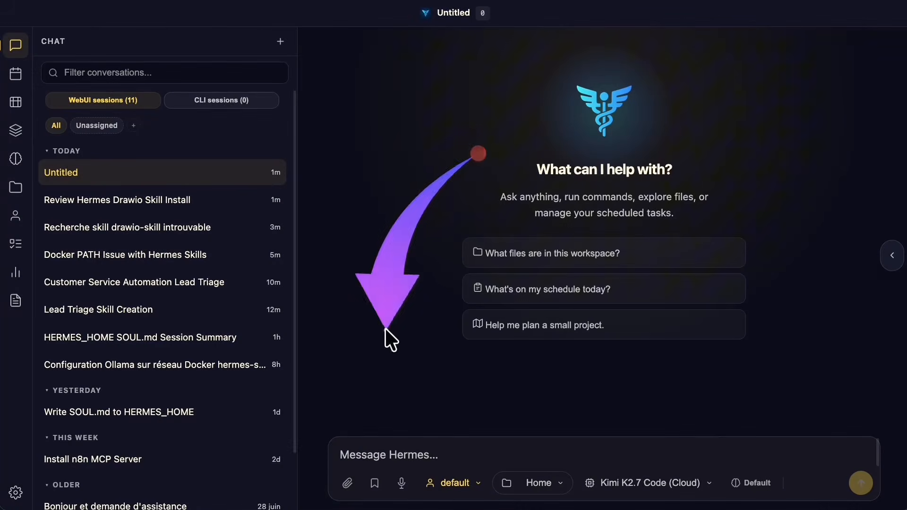
# Step: Send /skill drawio-skill as the message in the new Hermes chat
pyautogui.click(359, 455)
pyautogui.write('/skill drawio-skill')
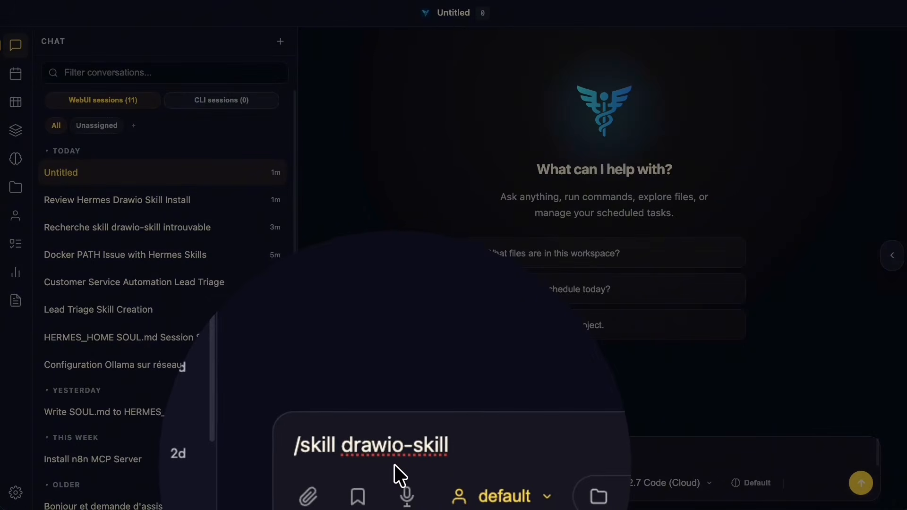
pyautogui.press('Return')
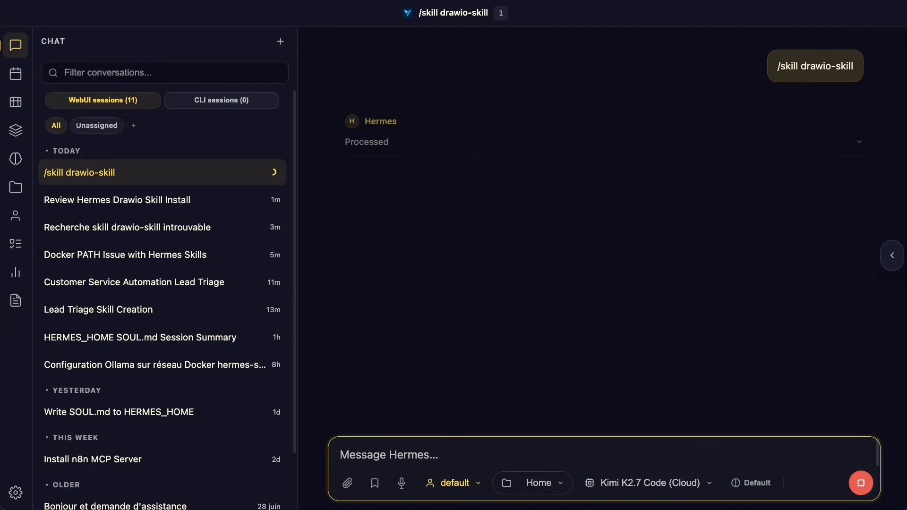